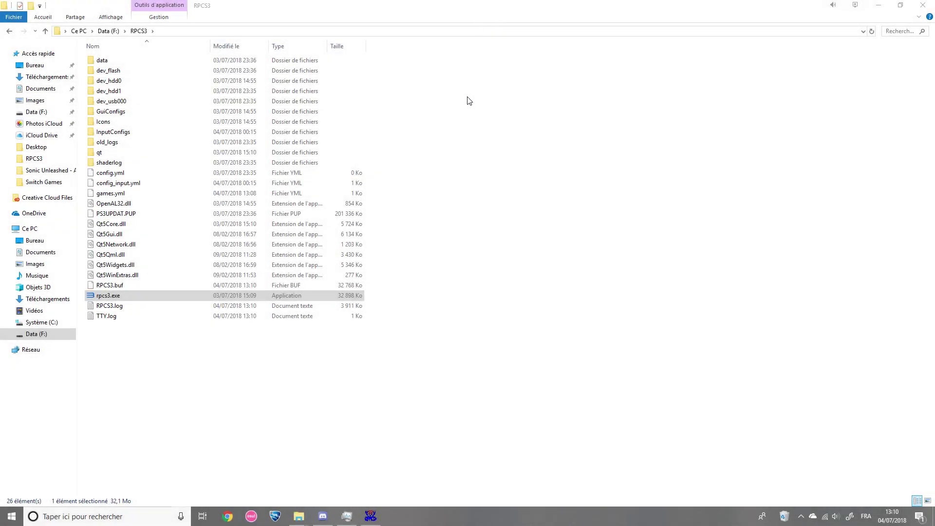
pyautogui.click(673, 238)
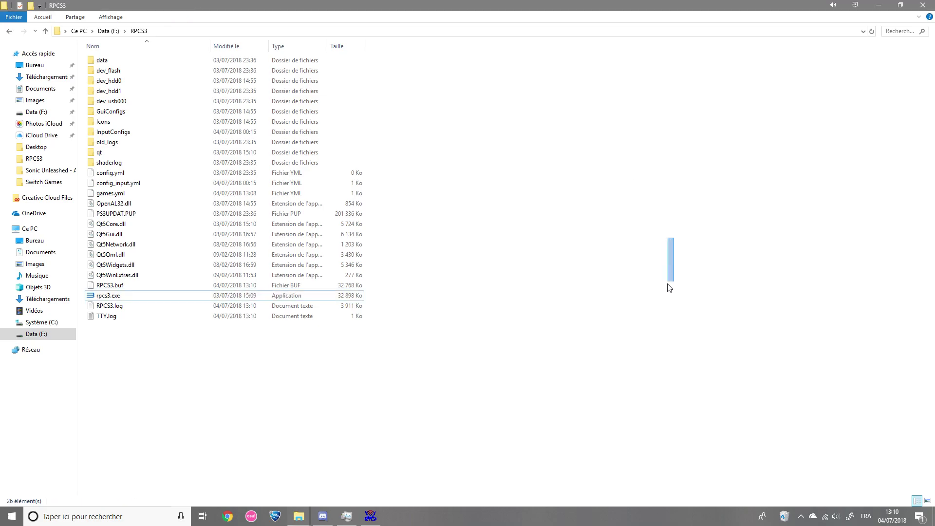
pyautogui.moveTo(512, 341); pyautogui.dragTo(197, 33)
pyautogui.click(619, 167)
# In Chrome, download rpcs3-v0.0.5-f1499f38_win64.7z from the build artifacts in pull request 4844's checks, open the archive and select its contents
pyautogui.hotkey('alt', 'Tab')
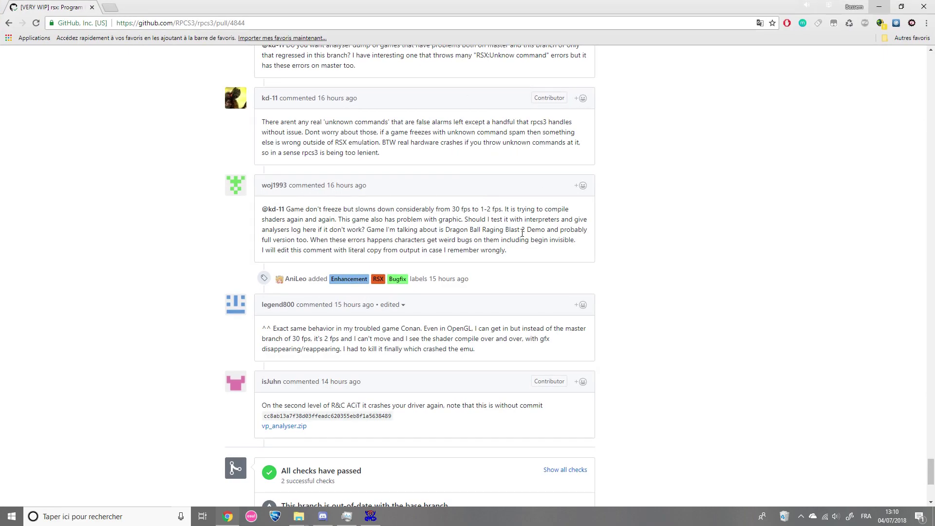
pyautogui.scroll(-5, 522, 233)
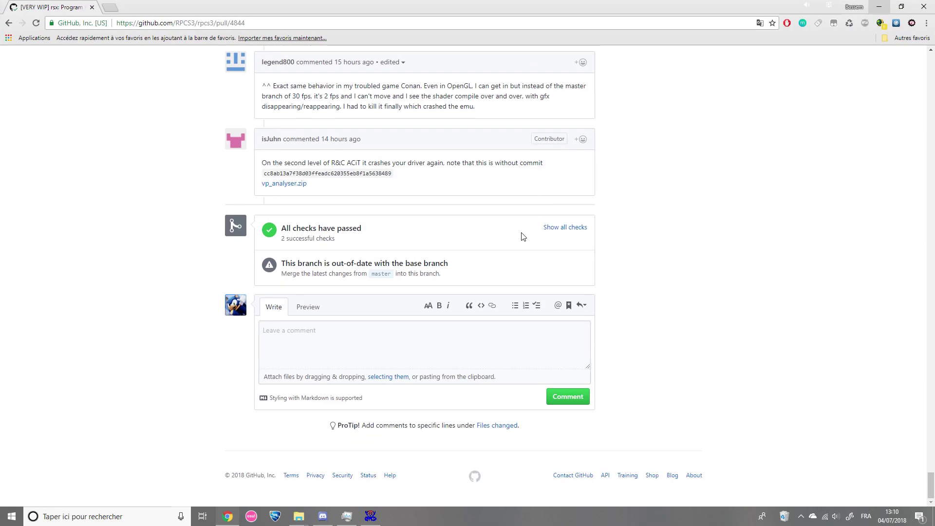
pyautogui.click(573, 228)
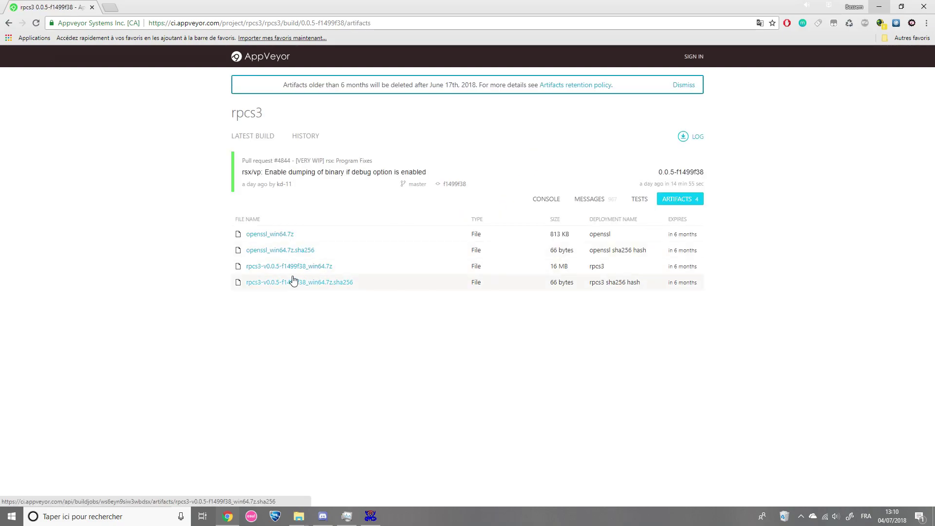
pyautogui.middleClick(294, 271)
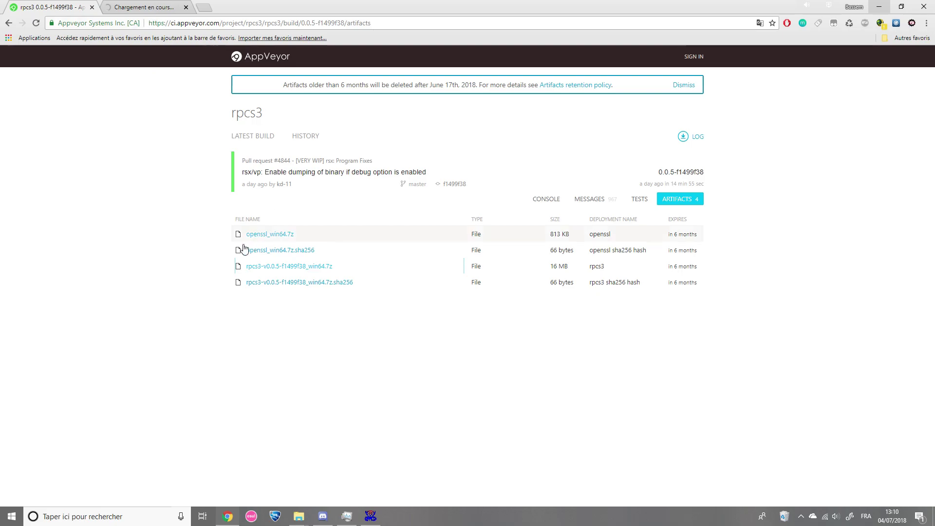
pyautogui.click(70, 493)
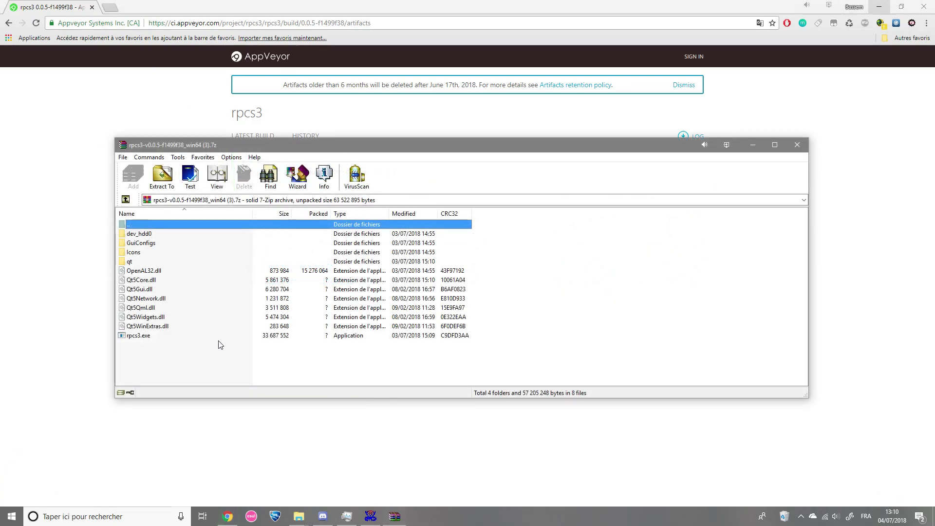
pyautogui.moveTo(225, 355); pyautogui.dragTo(185, 240)
pyautogui.moveTo(185, 240); pyautogui.dragTo(219, 375)
# Launch rpcs3.exe from the RPCS3 folder on the Data (F:) drive
pyautogui.doubleClick(108, 295)
pyautogui.click(536, 293)
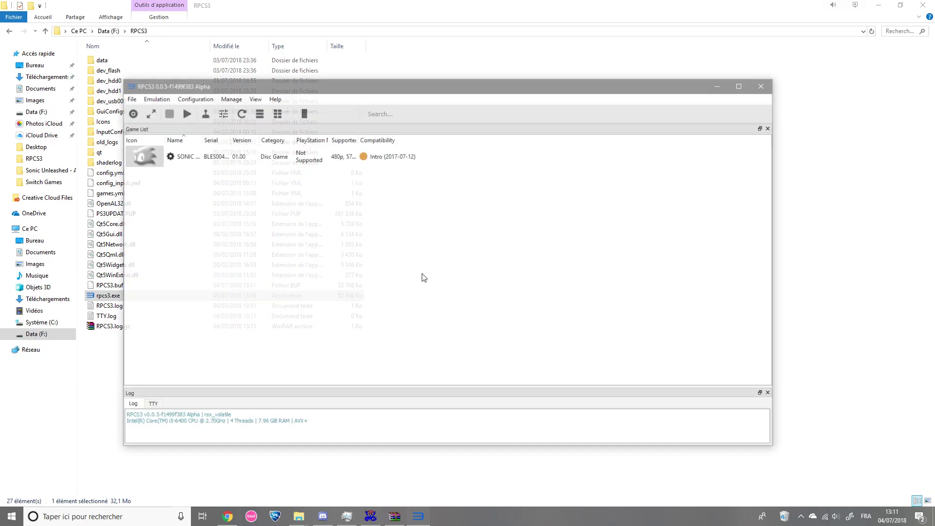
pyautogui.click(129, 97)
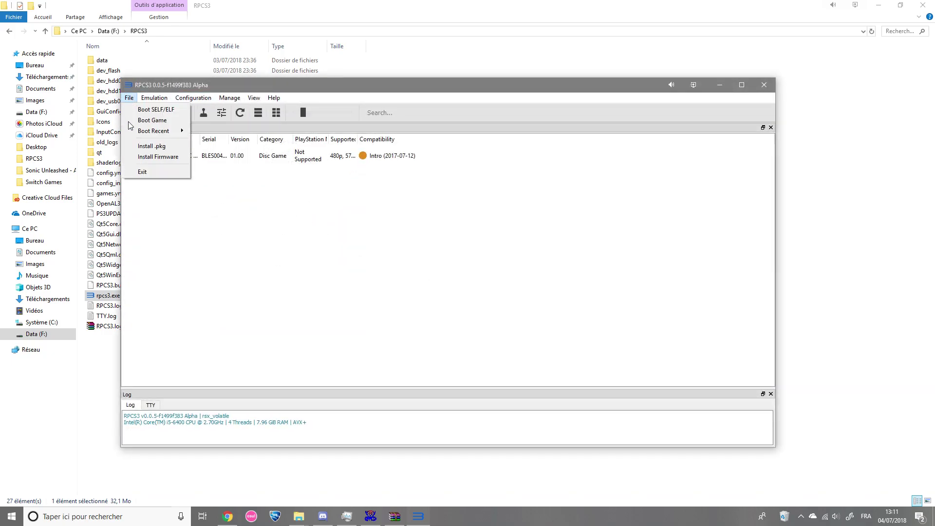
pyautogui.click(156, 158)
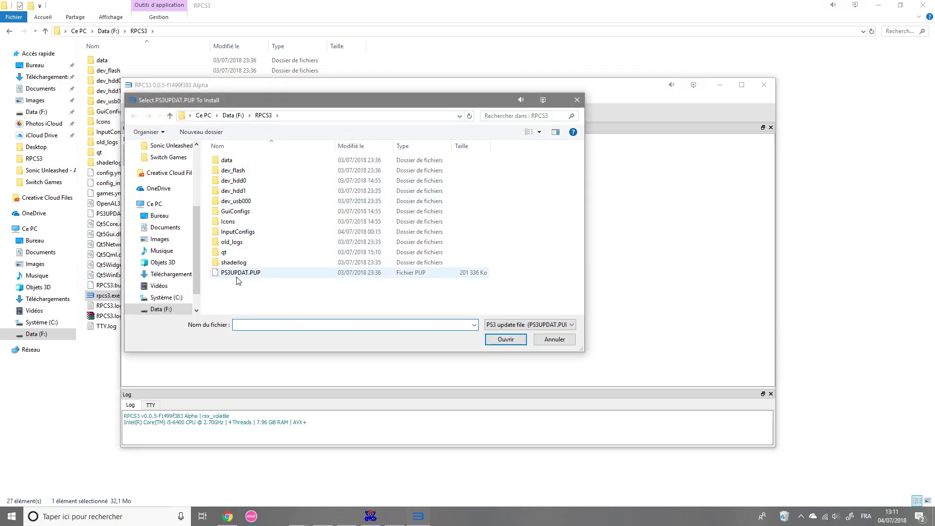
pyautogui.click(554, 340)
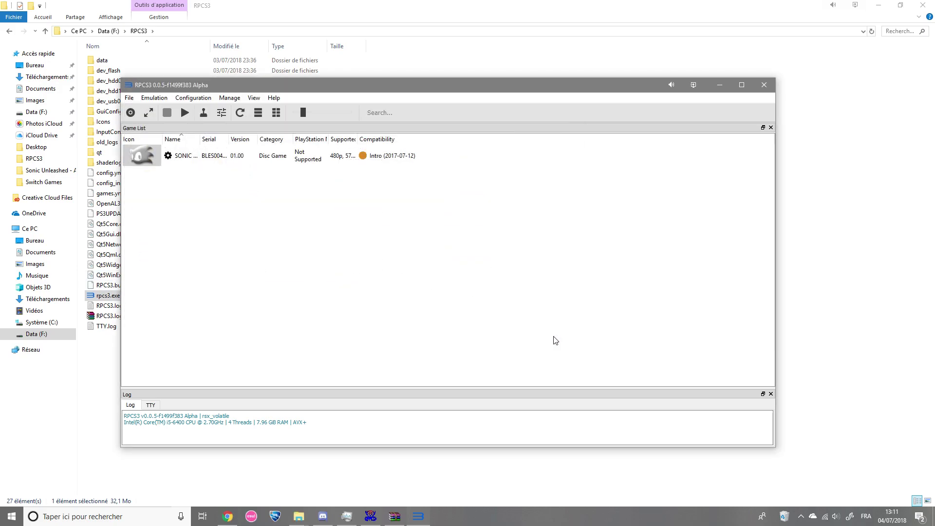
# Examine the files in the BLES00425 game folder under PS3 GAMES, and return to the RPCS3 emulator
pyautogui.click(757, 89)
pyautogui.hotkey('alt', 'Tab')
pyautogui.moveTo(727, 205); pyautogui.dragTo(489, 89)
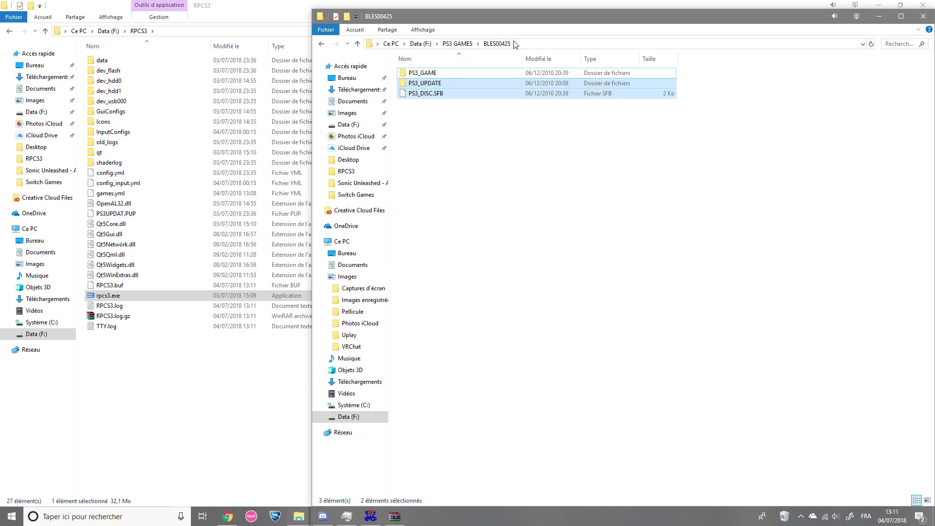
pyautogui.click(468, 112)
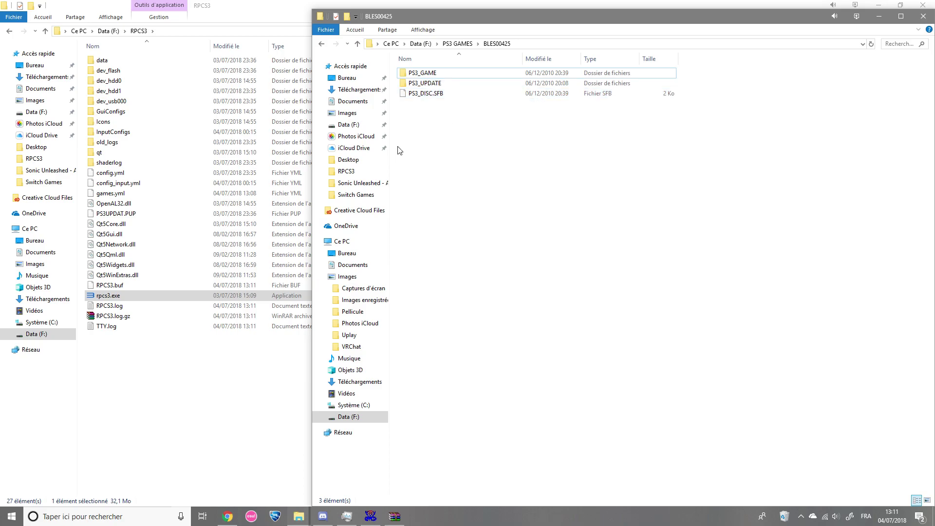
pyautogui.moveTo(413, 142); pyautogui.dragTo(540, 36)
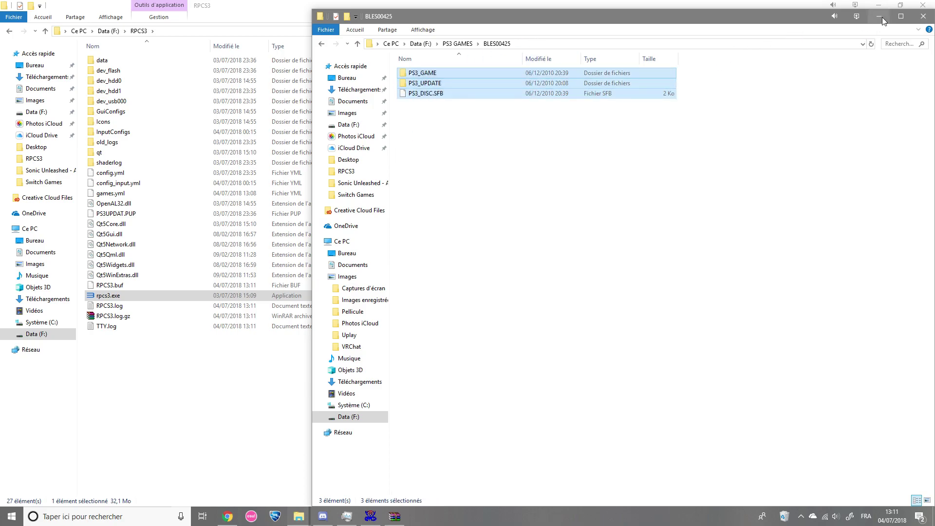
pyautogui.click(615, 145)
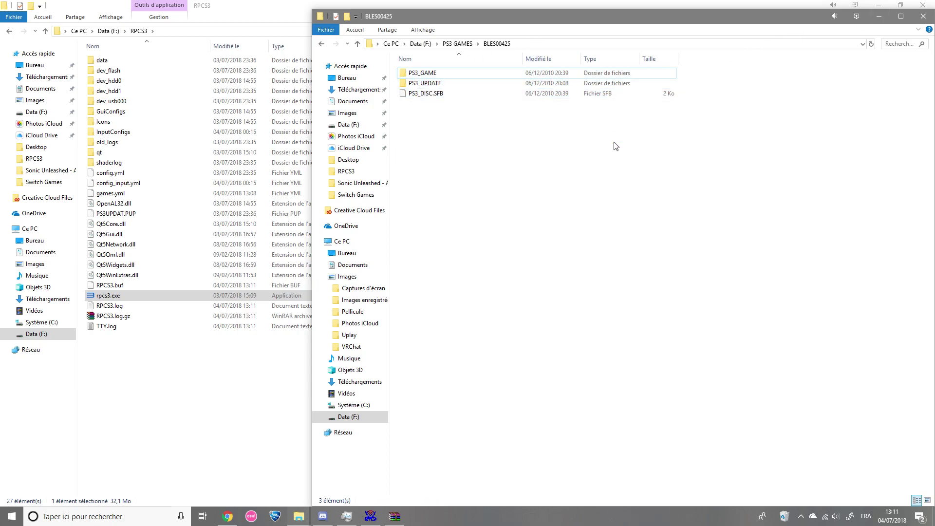
pyautogui.click(873, 19)
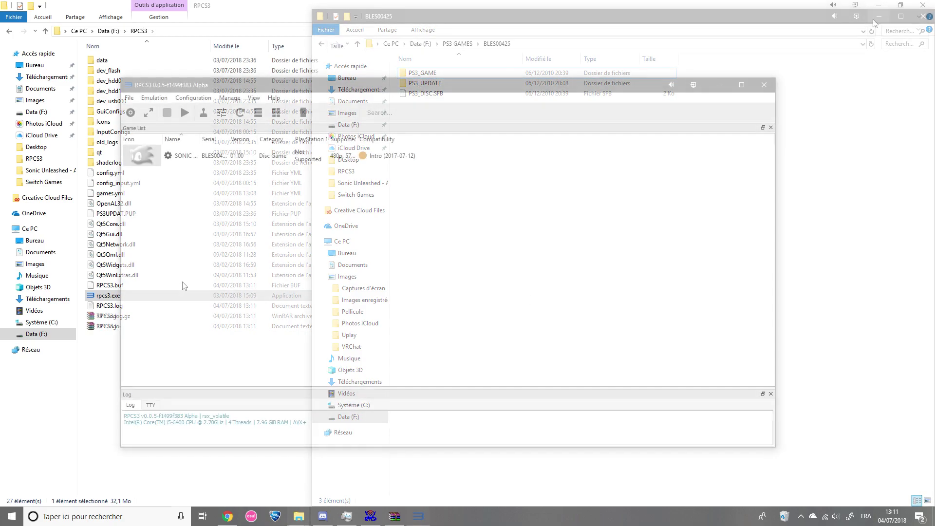
pyautogui.click(129, 98)
pyautogui.click(146, 120)
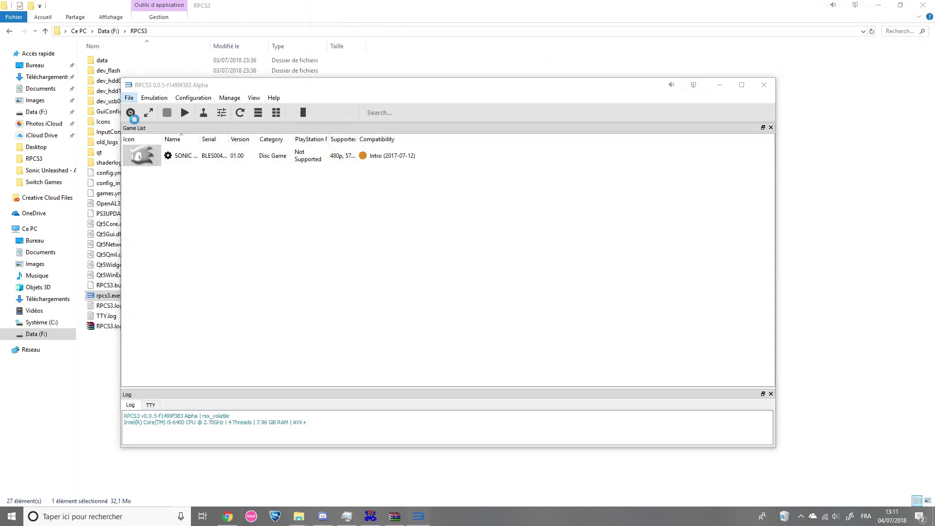
pyautogui.doubleClick(234, 191)
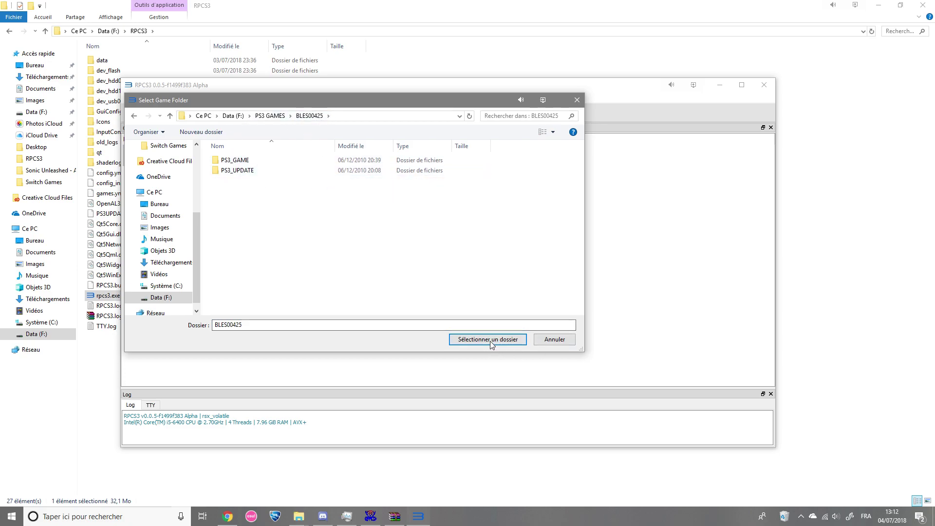
pyautogui.click(548, 339)
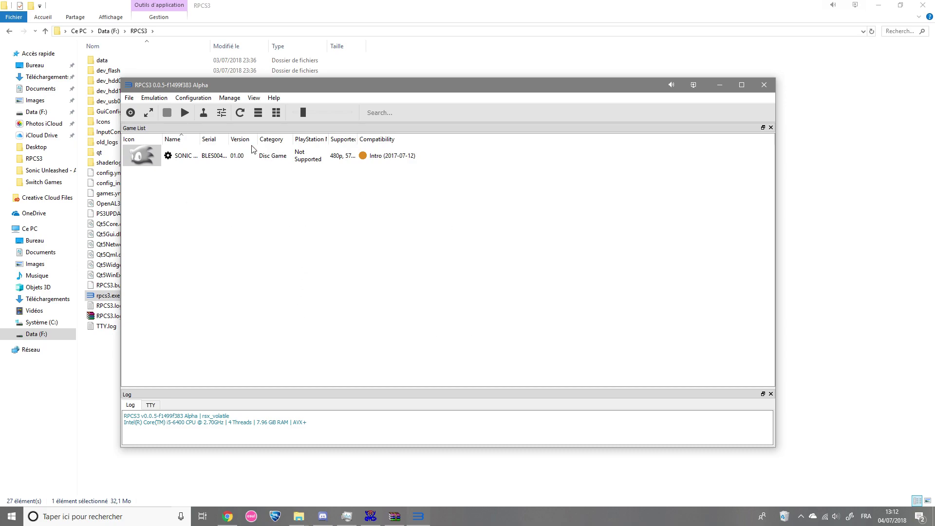
# Open the custom configuration of SONIC UNLEASHED and set its preferred SPU threads to Auto
pyautogui.moveTo(225, 87); pyautogui.dragTo(264, 89)
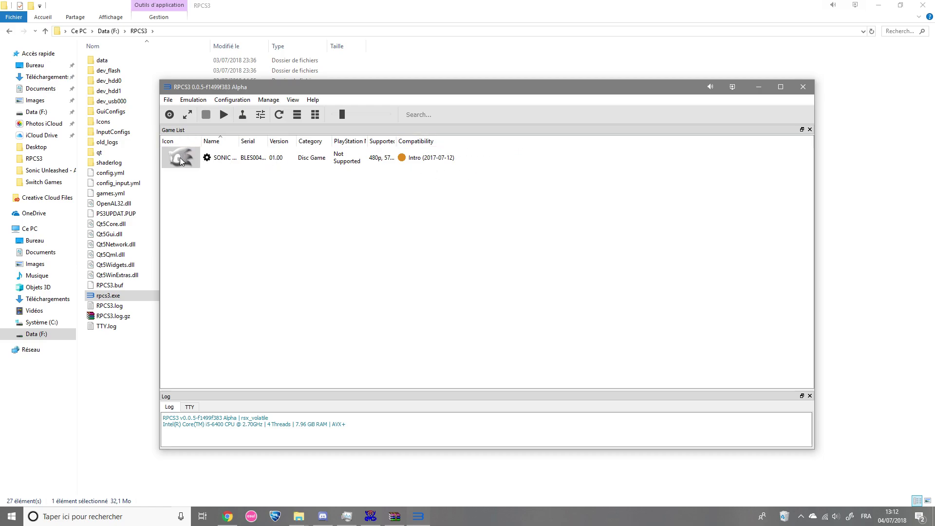
pyautogui.rightClick(241, 158)
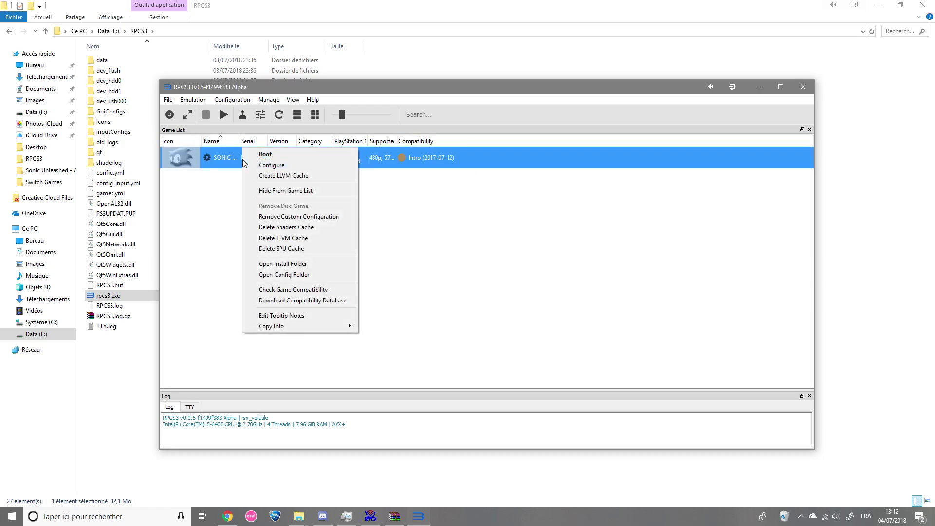
pyautogui.click(264, 166)
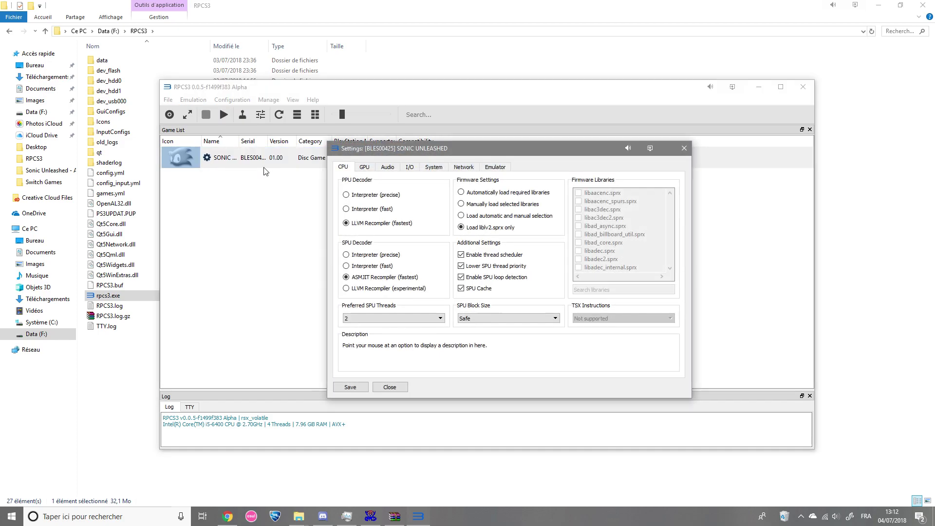
pyautogui.click(397, 320)
pyautogui.click(388, 330)
# Toggle Lower SPU thread priority off and on, and try 2 preferred SPU threads before returning the setting to Auto
pyautogui.click(461, 266)
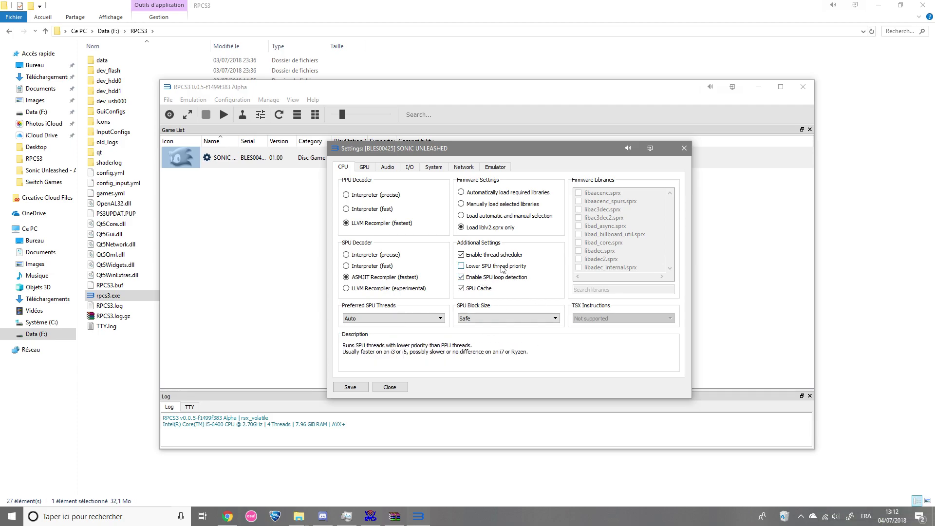
pyautogui.click(467, 267)
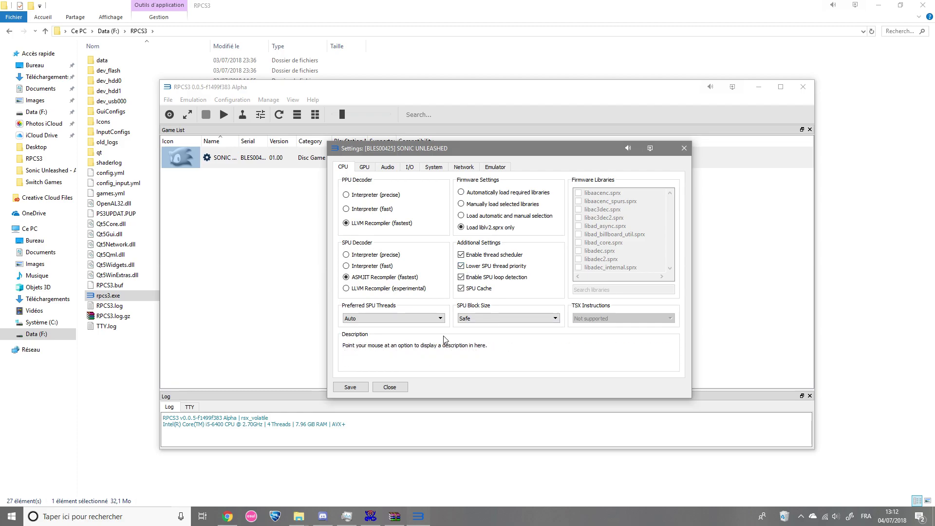
pyautogui.click(431, 321)
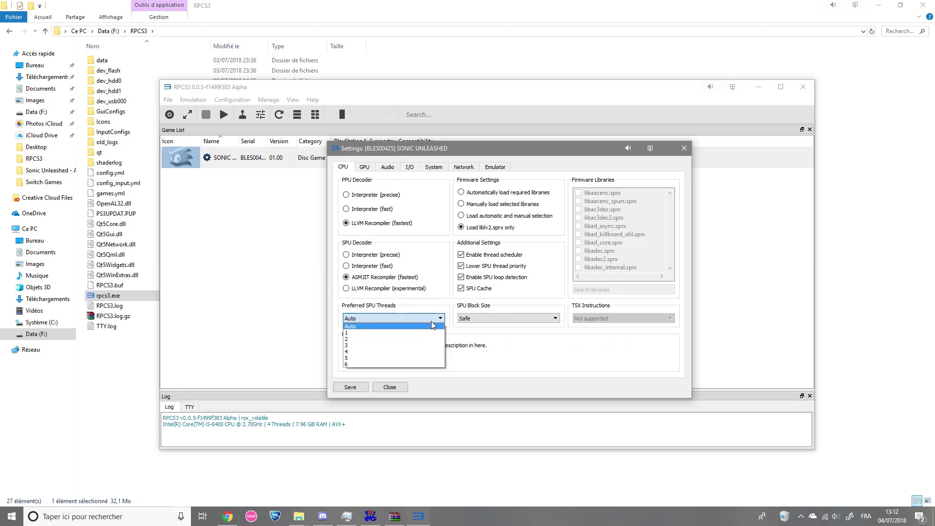
pyautogui.click(354, 344)
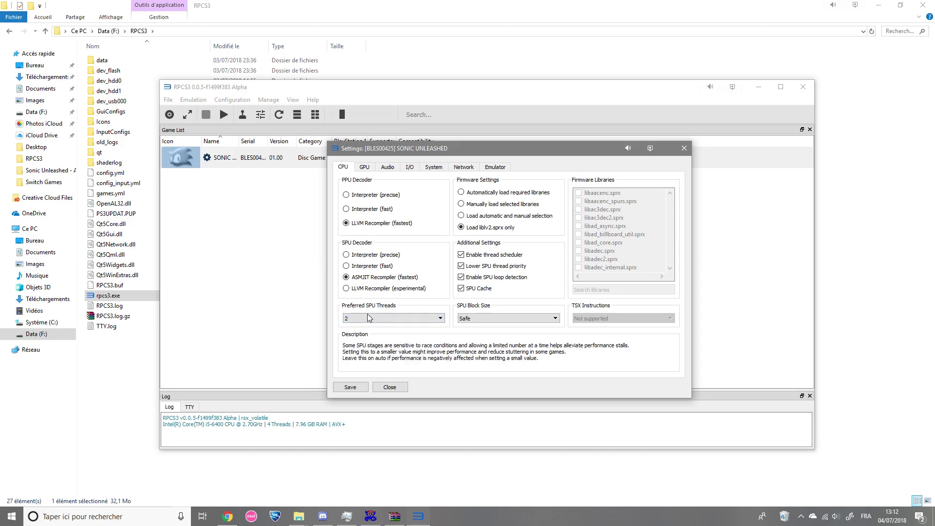
pyautogui.click(365, 319)
pyautogui.click(360, 327)
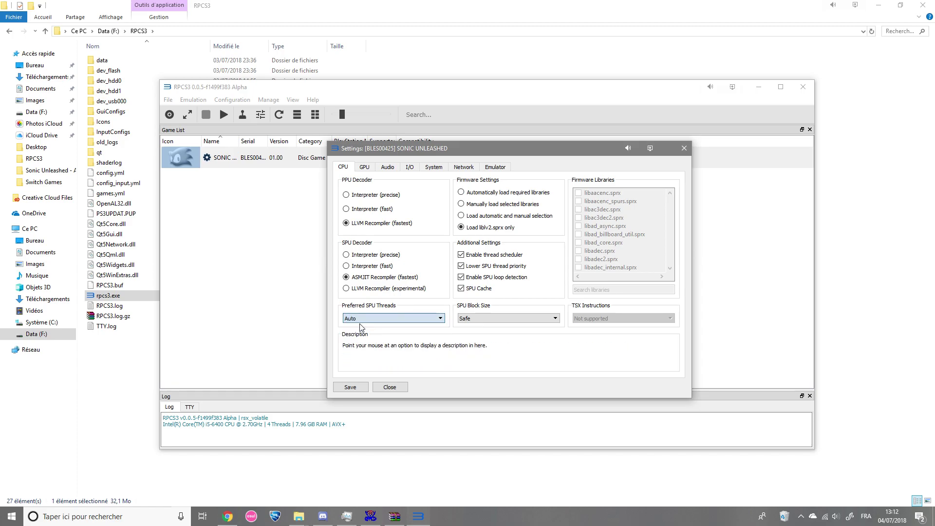
# Review the game's GPU, audio, I/O, system, network and emulator settings, and save the configuration
pyautogui.click(358, 168)
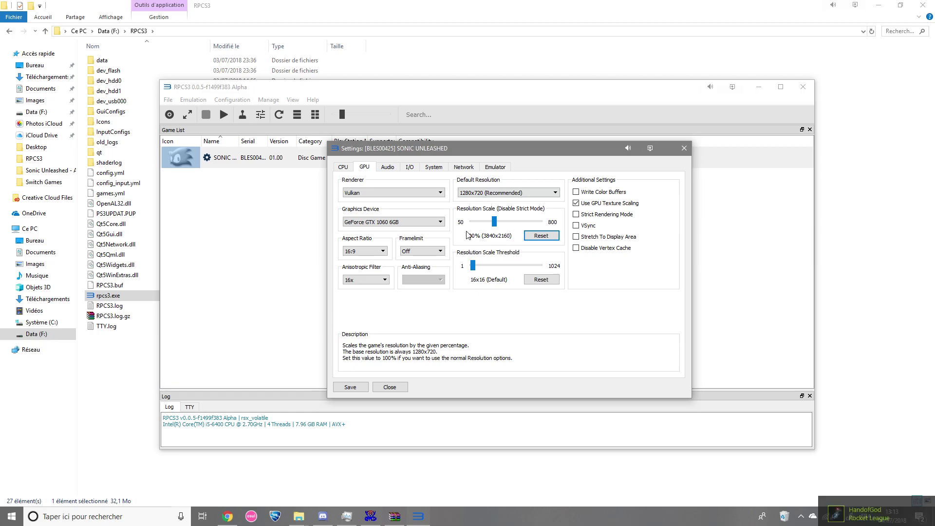
pyautogui.click(388, 167)
pyautogui.click(411, 168)
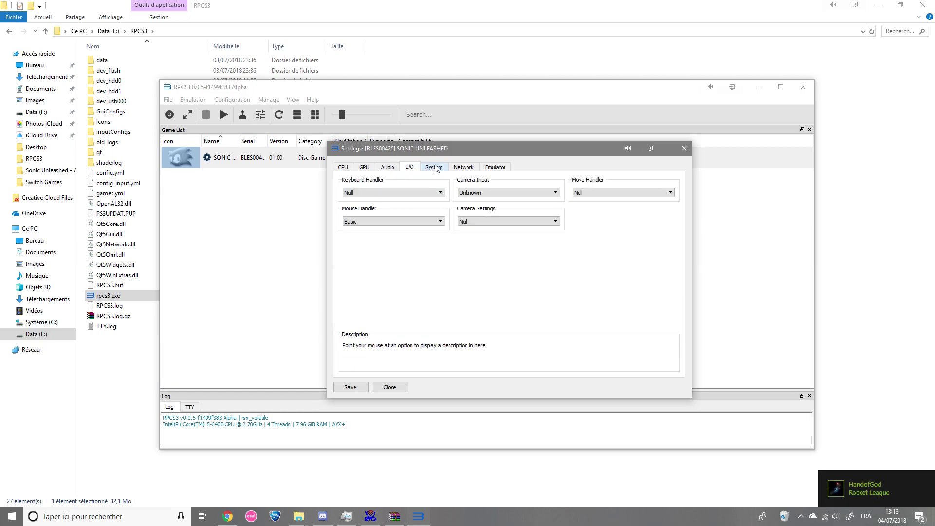
pyautogui.click(433, 168)
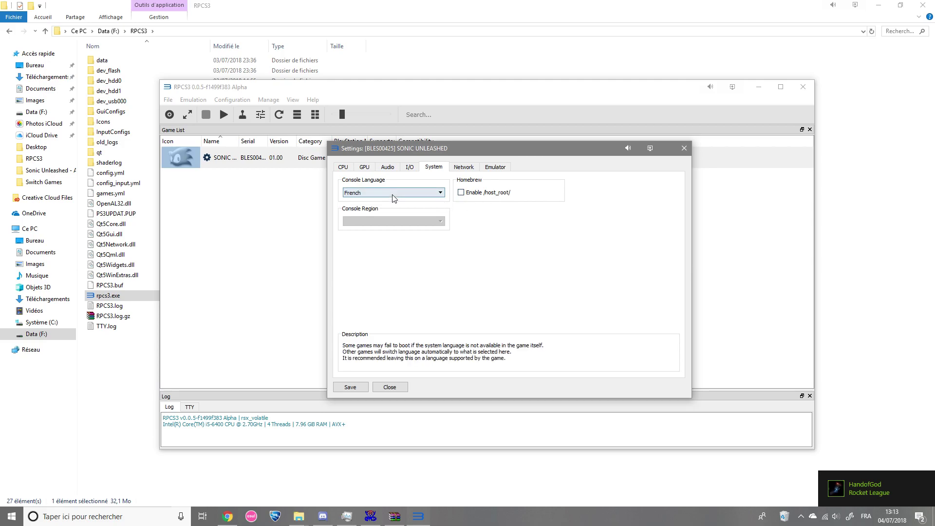
pyautogui.click(463, 167)
pyautogui.click(496, 167)
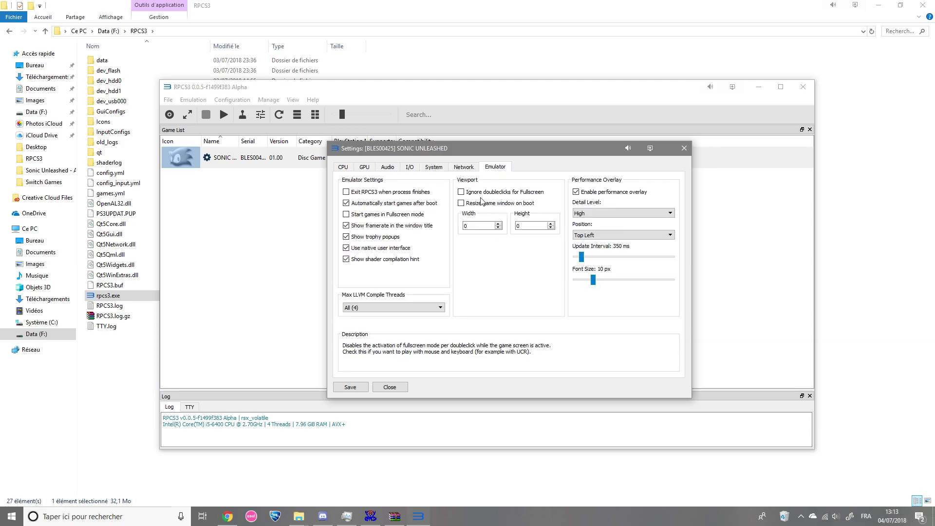
pyautogui.click(350, 389)
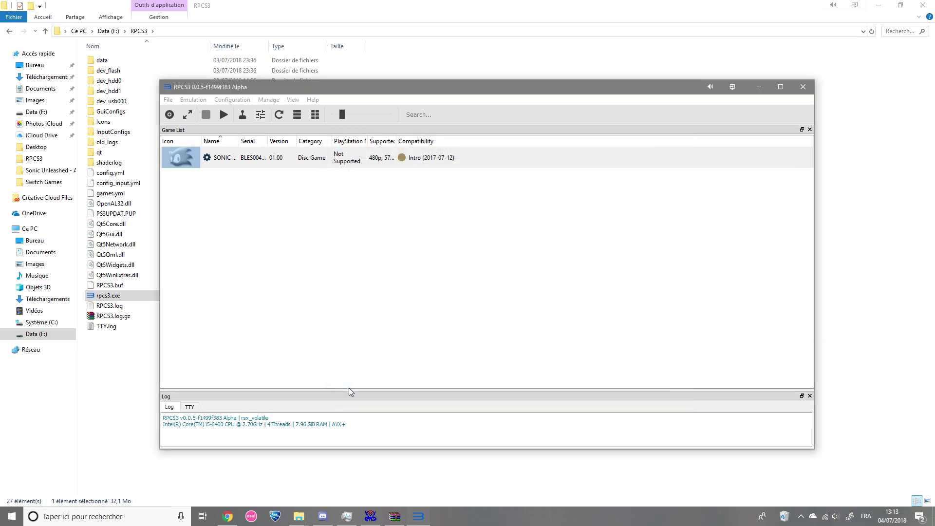
# Boot SONIC UNLEASHED from the game list, advance to its title menu, and close the game window
pyautogui.rightClick(262, 156)
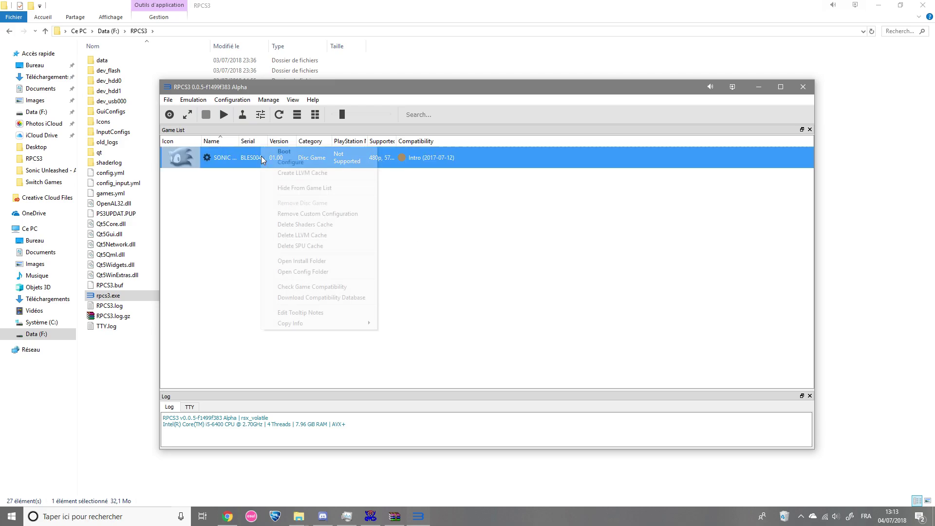
pyautogui.click(274, 151)
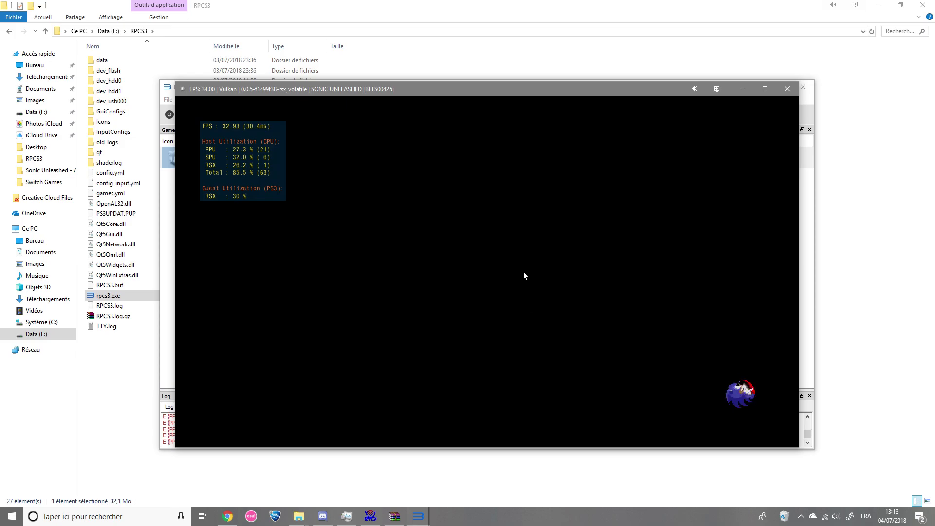
pyautogui.press('x')
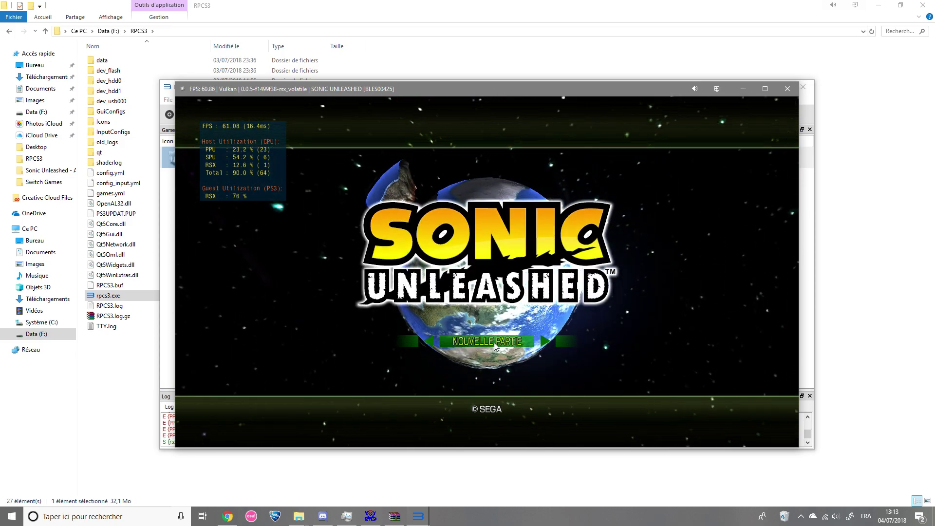
pyautogui.click(795, 88)
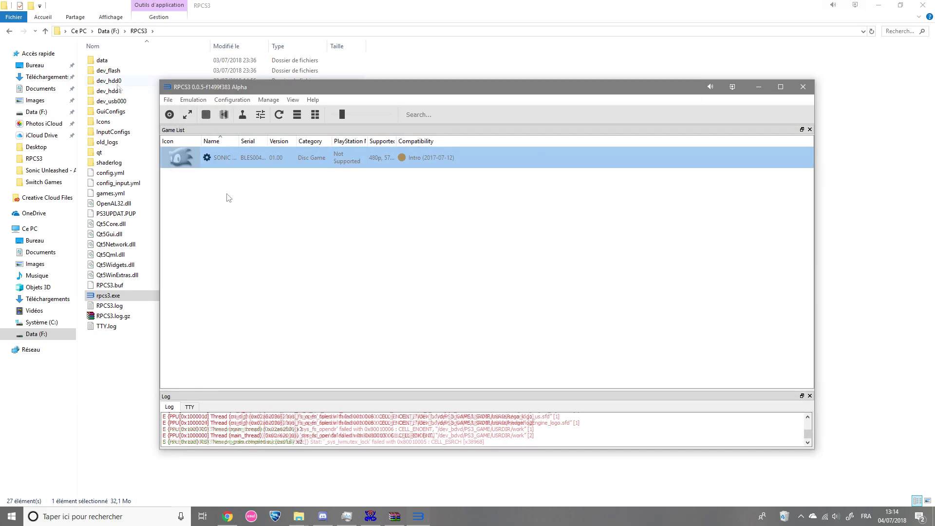
# Browse to the dev_hdd0\home\00000001\savedata folder of RPCS3, select its three save folders and restore the window from full size
pyautogui.doubleClick(117, 81)
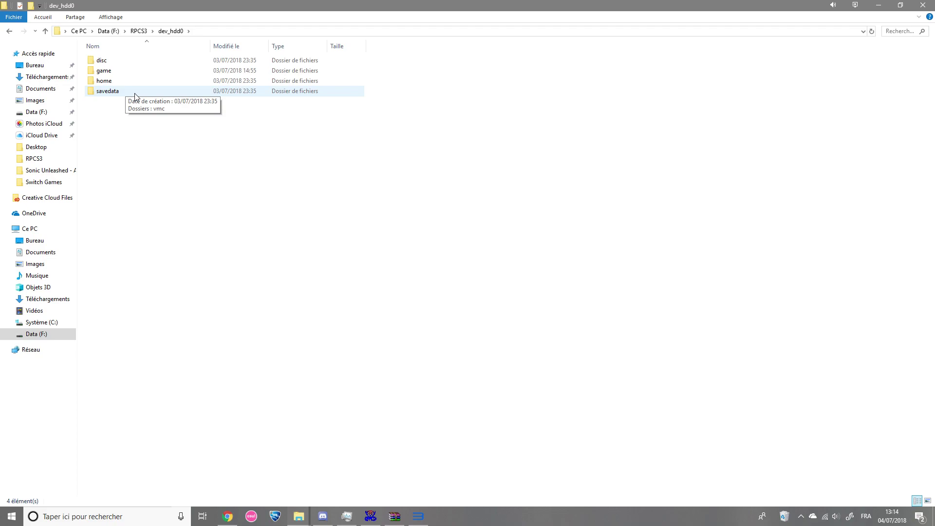
pyautogui.click(122, 83)
pyautogui.doubleClick(121, 83)
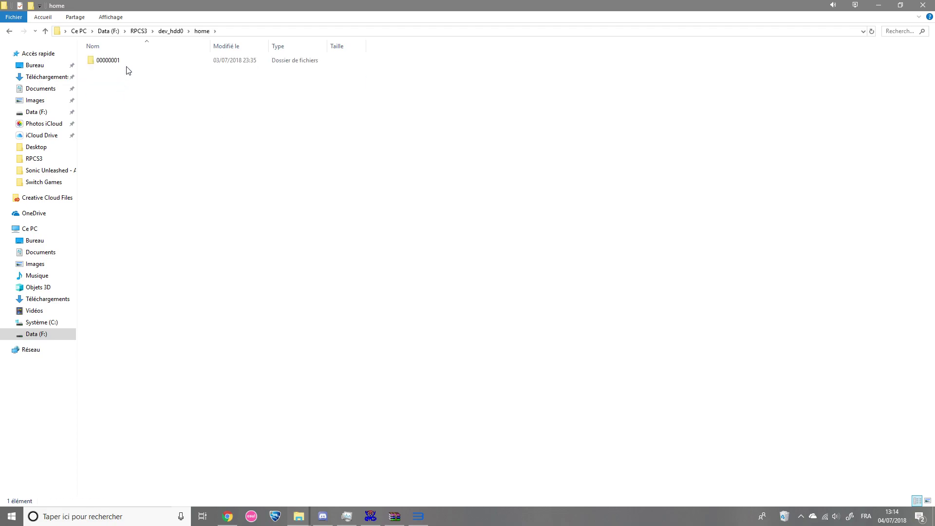
pyautogui.click(168, 31)
pyautogui.doubleClick(112, 82)
pyautogui.doubleClick(113, 61)
pyautogui.doubleClick(125, 71)
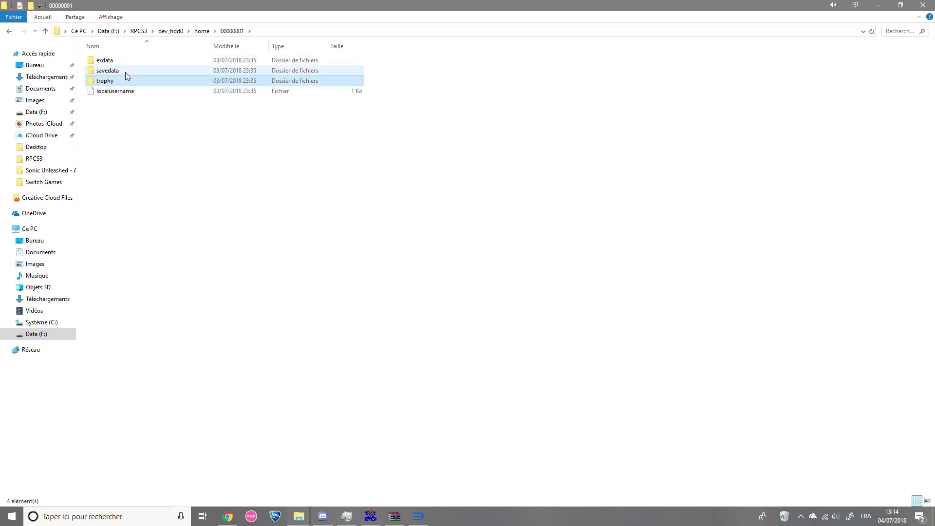
pyautogui.moveTo(123, 134); pyautogui.dragTo(124, 42)
pyautogui.doubleClick(186, 18)
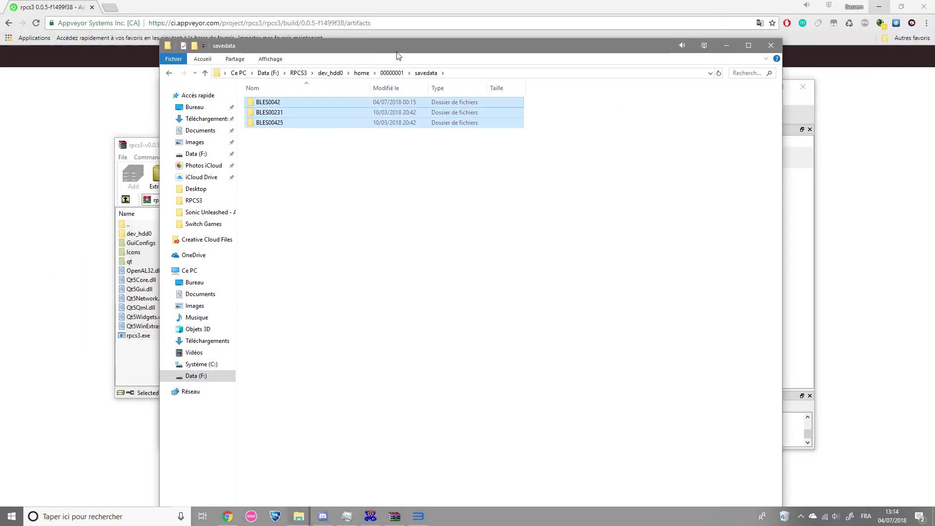
# Open the save (1) folder from the desktop at full size and bring the RPCS3 savedata window in front of it for comparison
pyautogui.press('super+d')
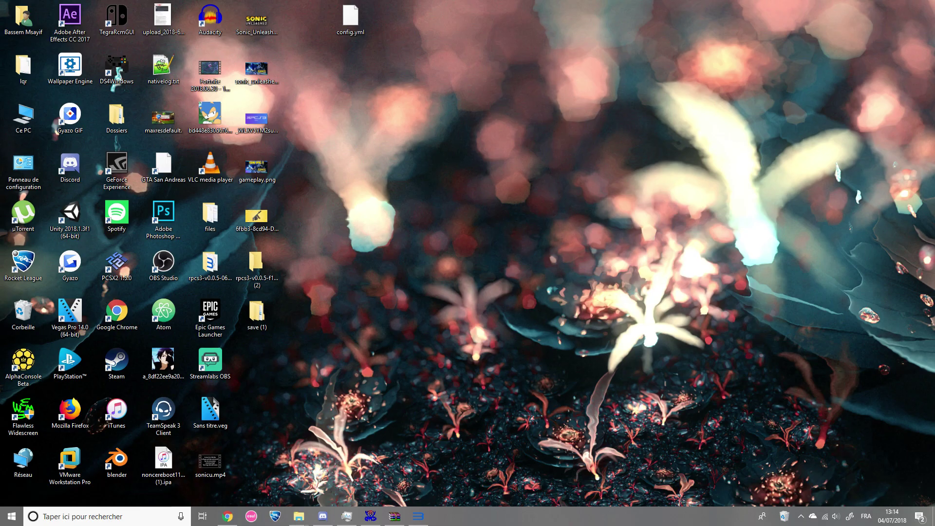
pyautogui.doubleClick(258, 312)
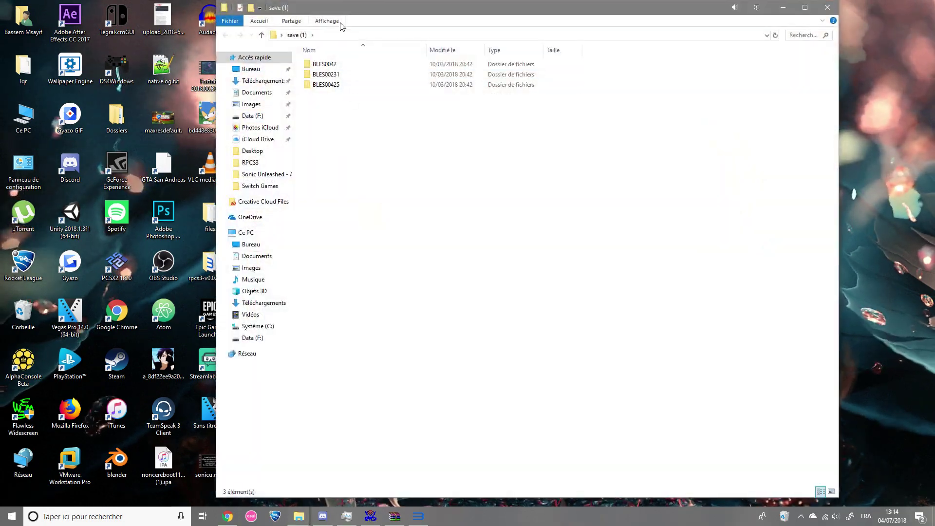
pyautogui.doubleClick(354, 7)
pyautogui.click(298, 516)
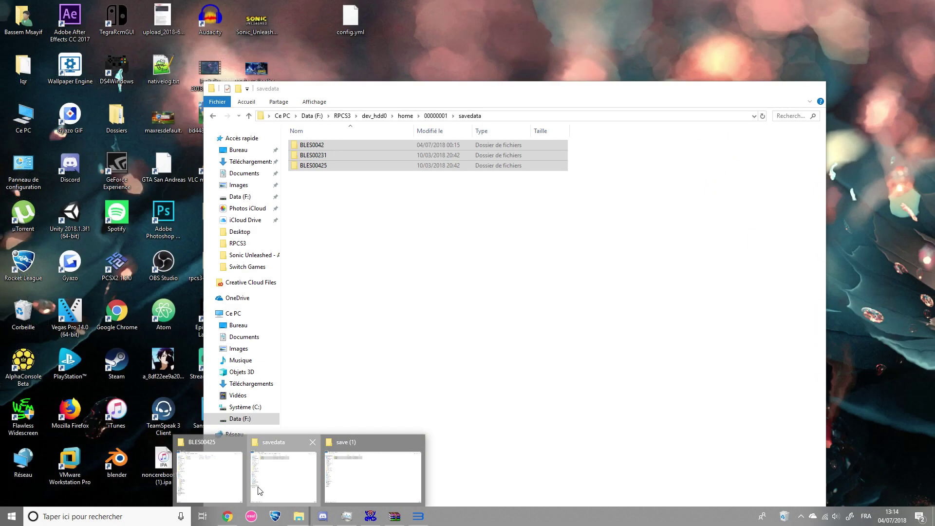
pyautogui.click(264, 491)
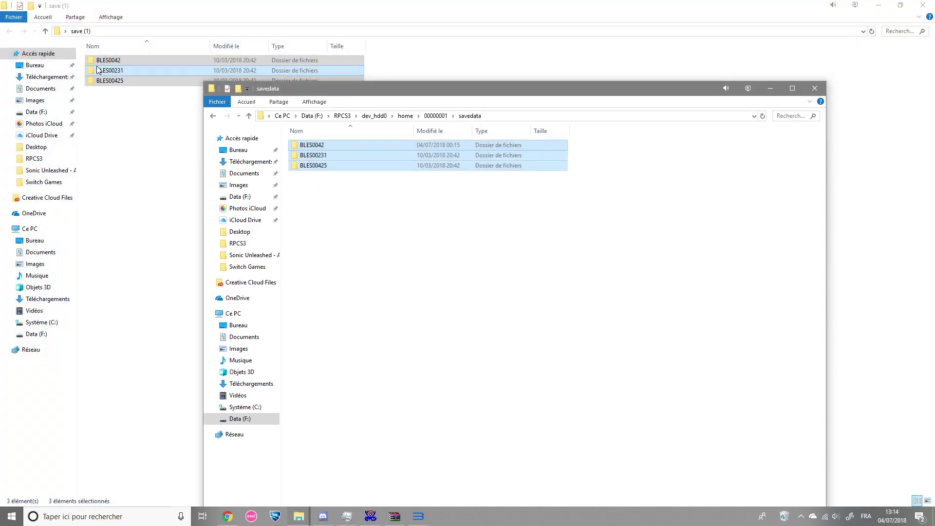
pyautogui.moveTo(367, 215); pyautogui.dragTo(616, 142)
pyautogui.moveTo(629, 250); pyautogui.dragTo(377, 135)
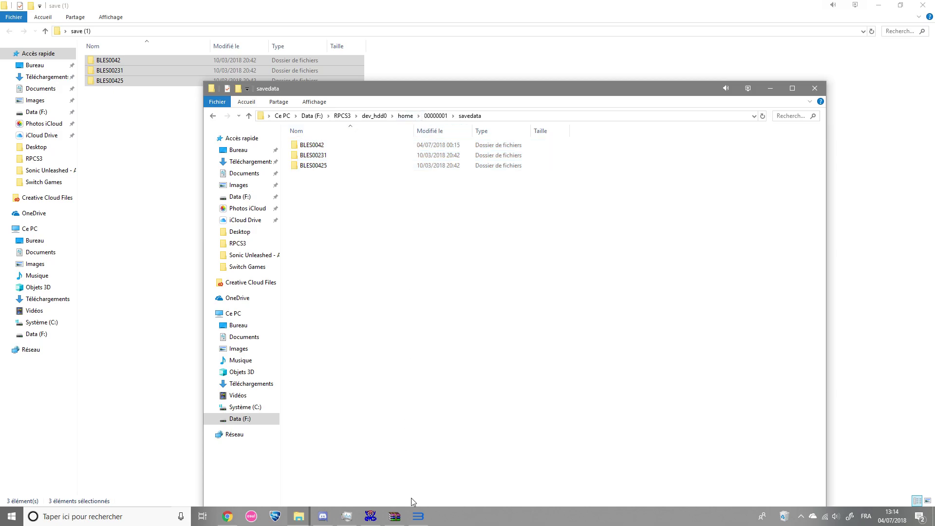
# Switch to RPCS3, dismiss the autosave notice in SONIC UNLEASHED and choose Continuer on the title menu
pyautogui.click(418, 516)
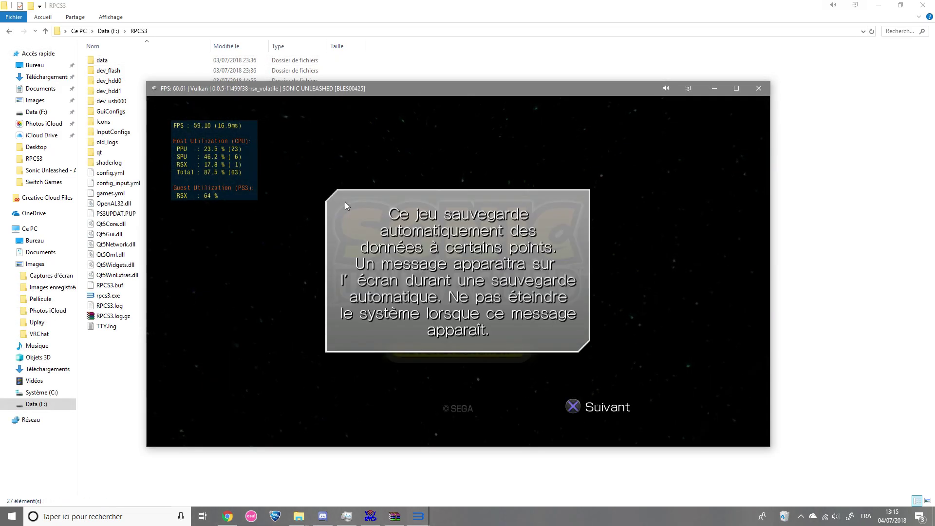
pyautogui.press('Return')
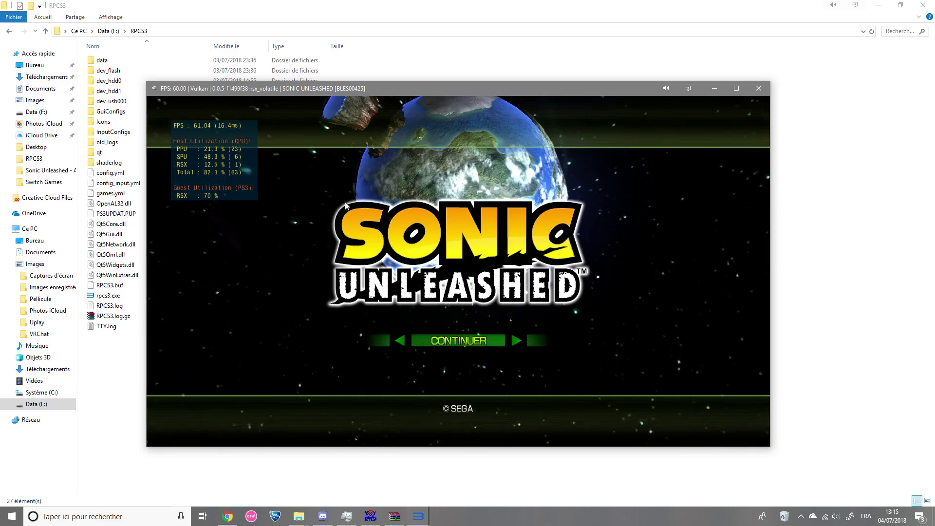
pyautogui.press('Return')
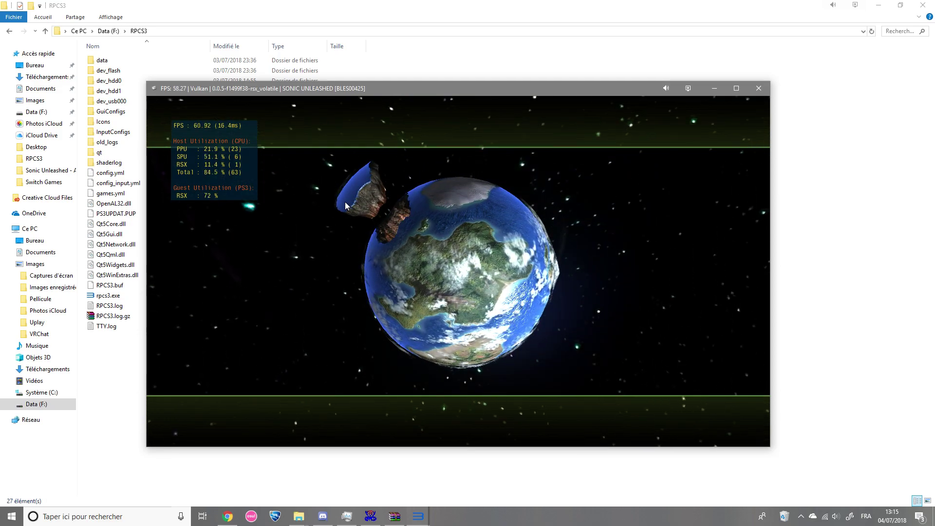